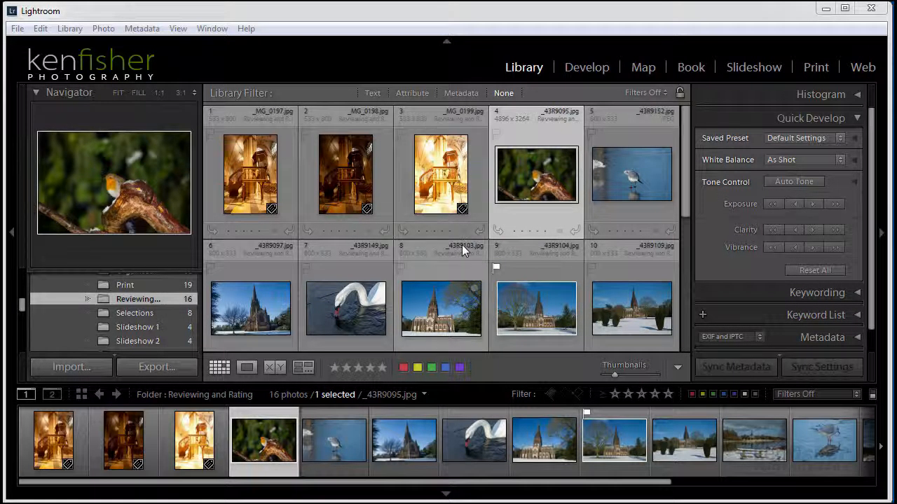
- Show photos enlarged in Loupe view, browse a few, and return to the robin photo _43R9095.jpg
key(e)
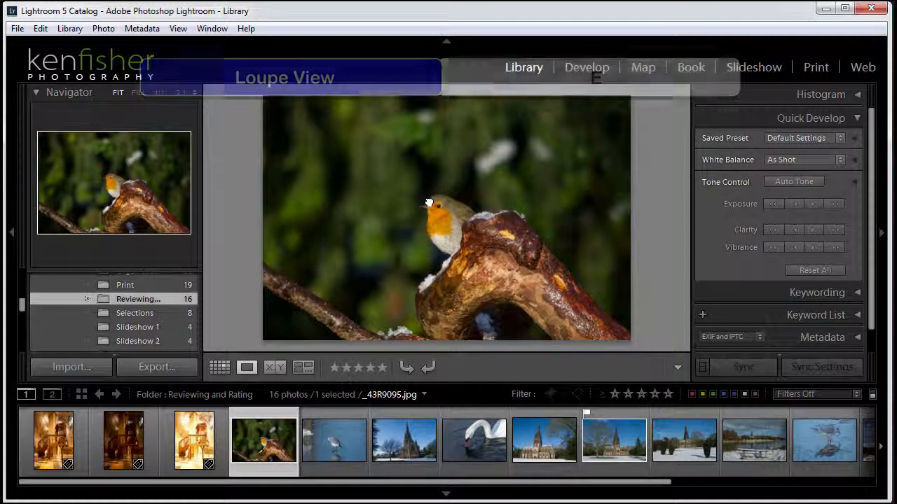
key(Right)
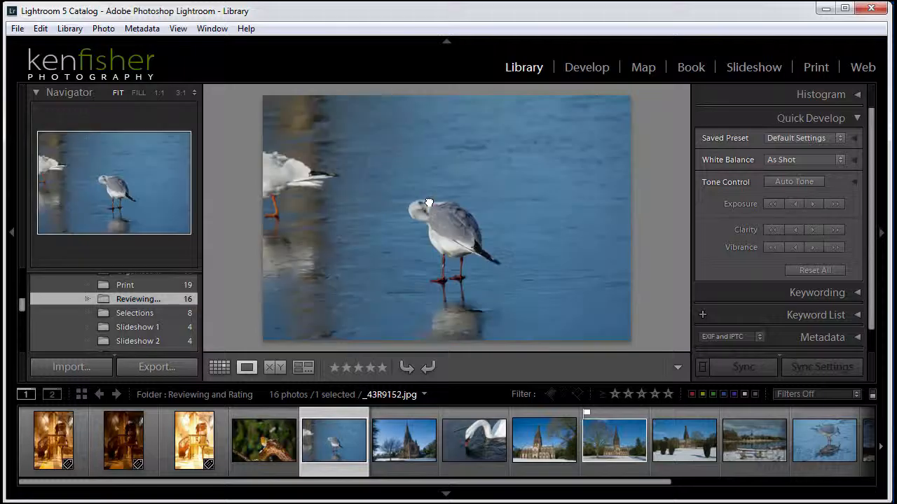
key(Right)
key(Right)
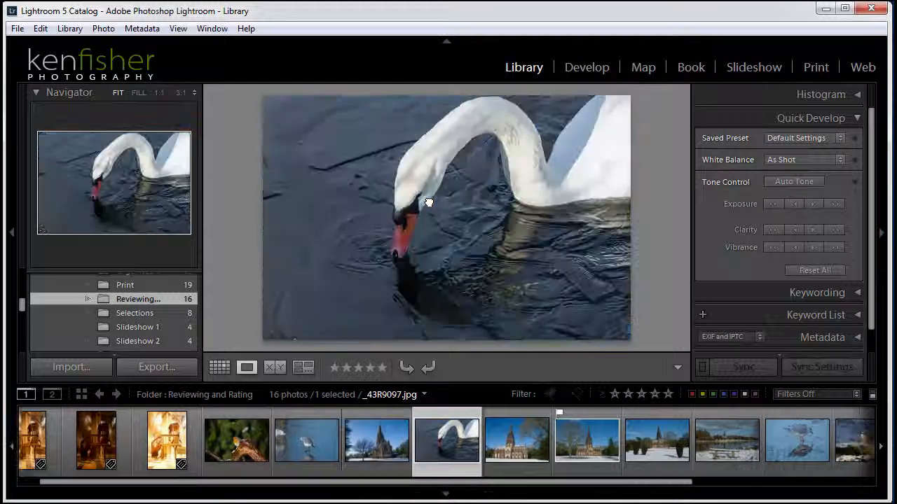
key(Right)
key(Left)
key(Left)
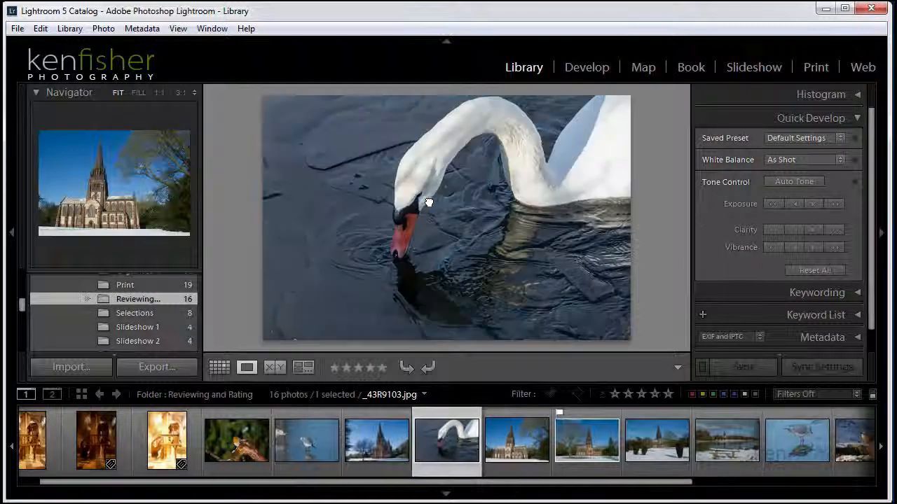
key(Left)
key(Left)
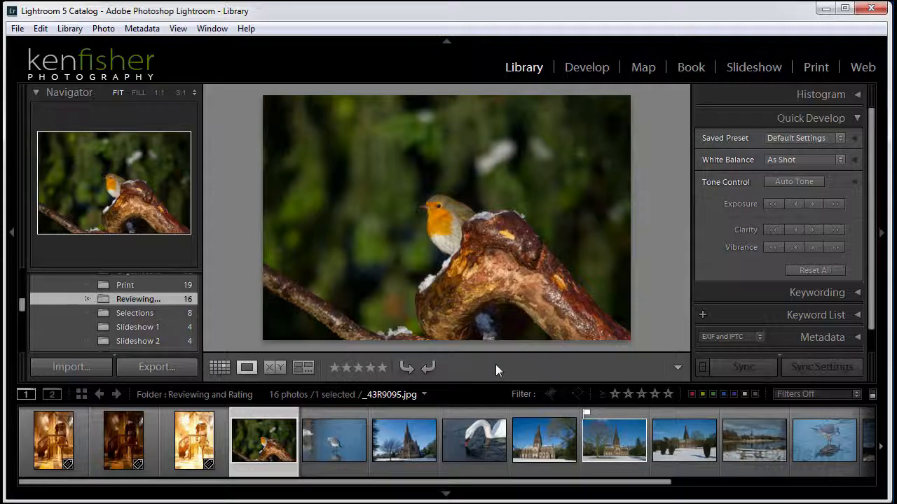
- Add Color Label and Flagging to the Loupe toolbar's content options
click(677, 365)
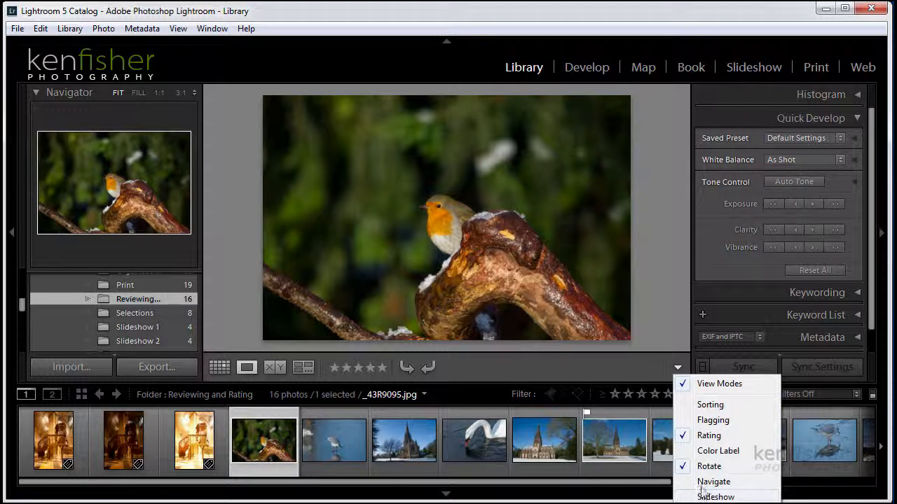
click(717, 450)
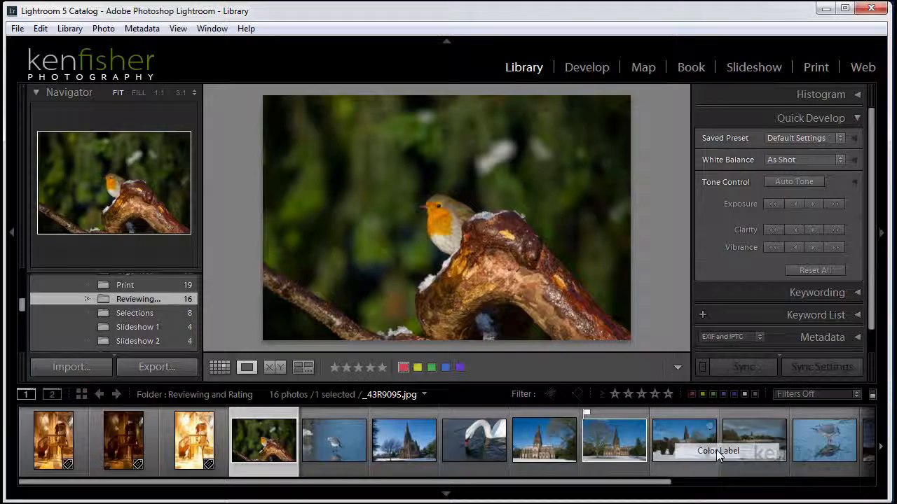
click(678, 367)
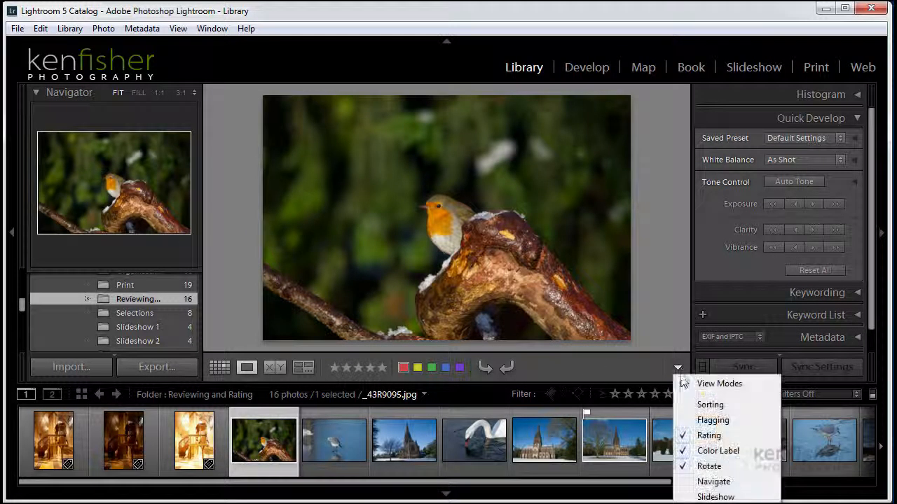
click(705, 420)
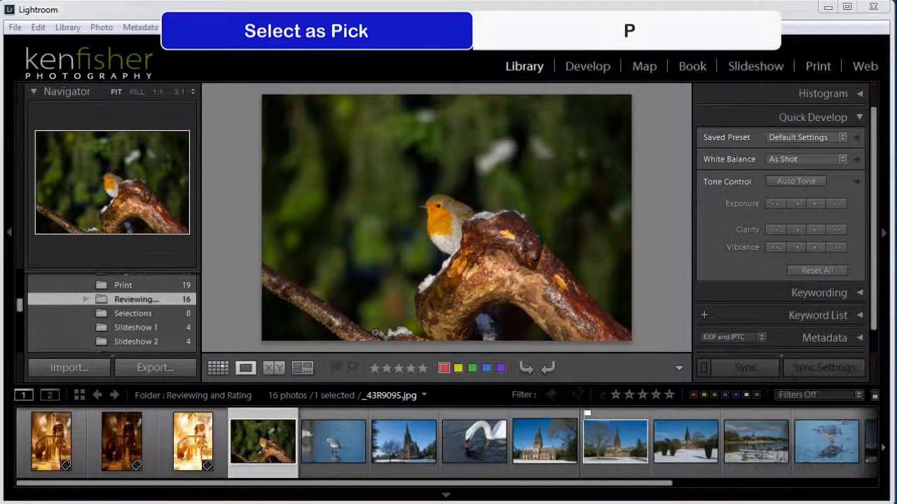
- Flag the robin photo as a pick, unflag it, then re-flag it before advancing to the gull
key(p)
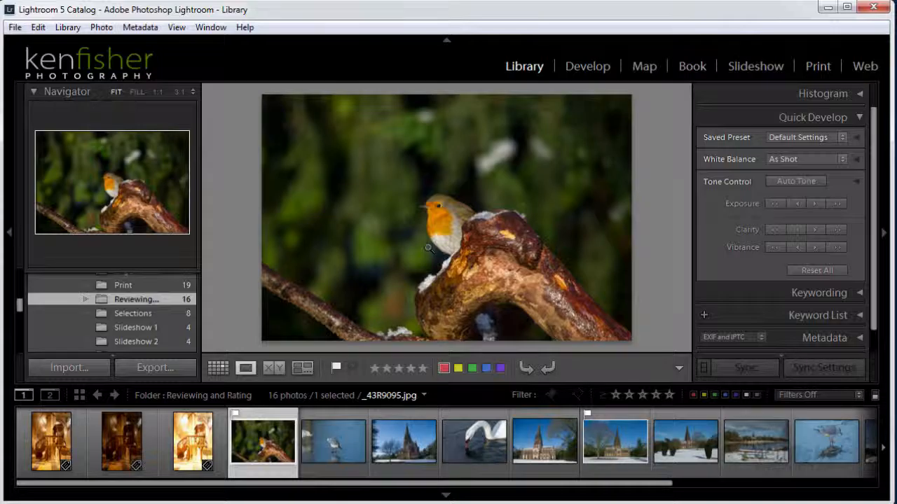
key(u)
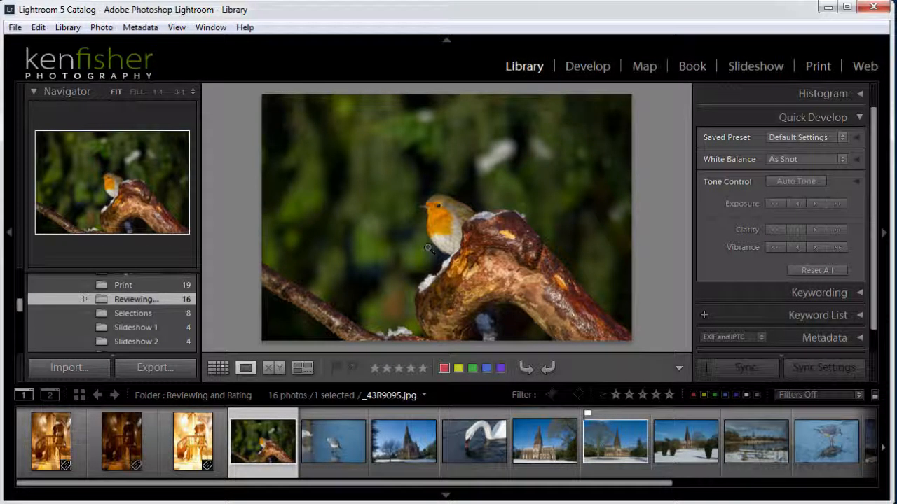
key(p)
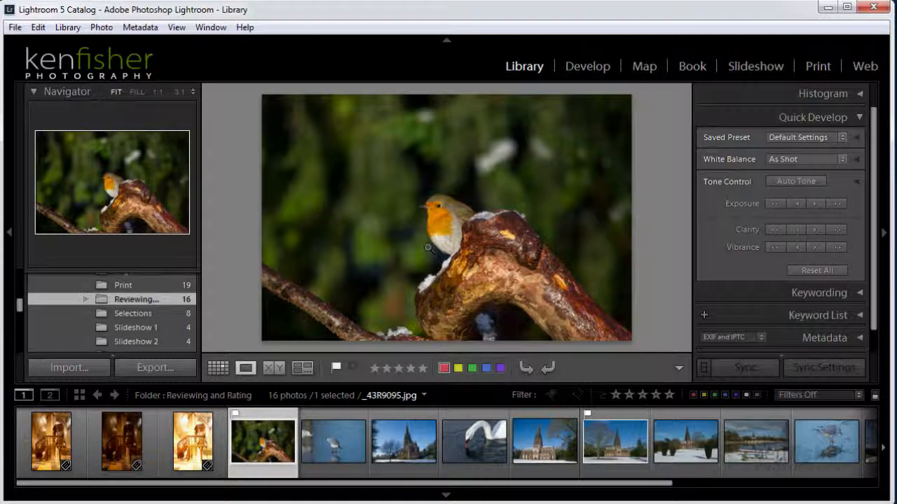
key(Right)
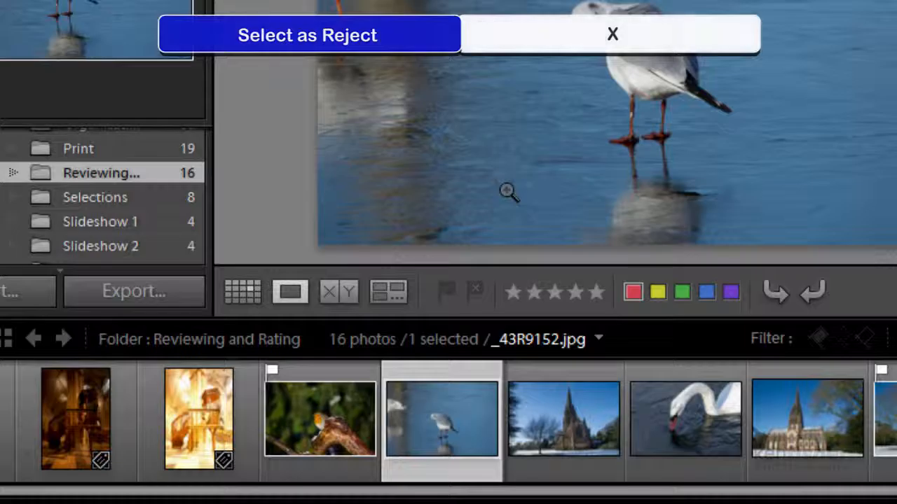
- Reject the gull photo _43R9152.jpg and advance to the church photo _43R9097.jpg
key(x)
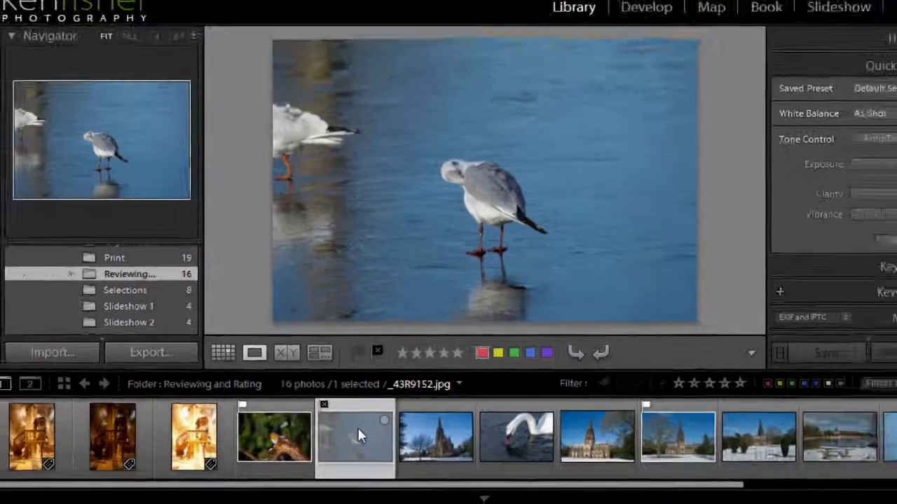
key(Right)
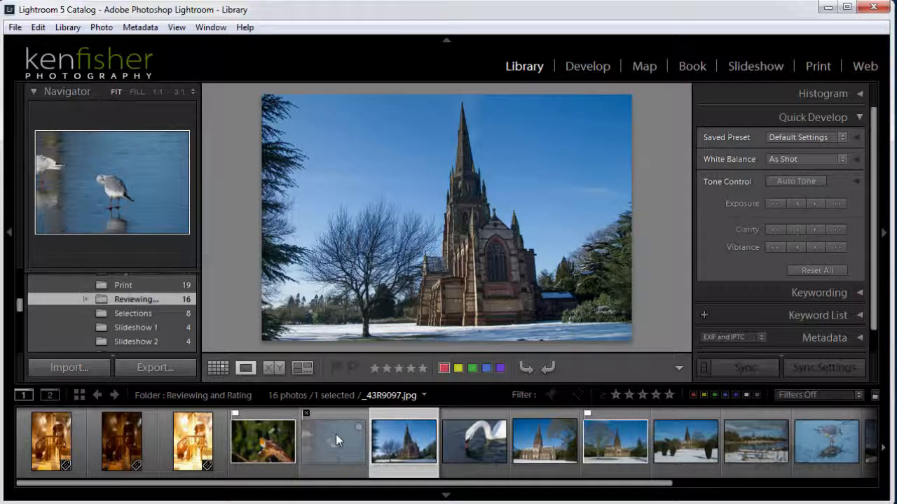
- Flag the swan and lake-bench photos as picks and clear the flag on the church photo
key(Right)
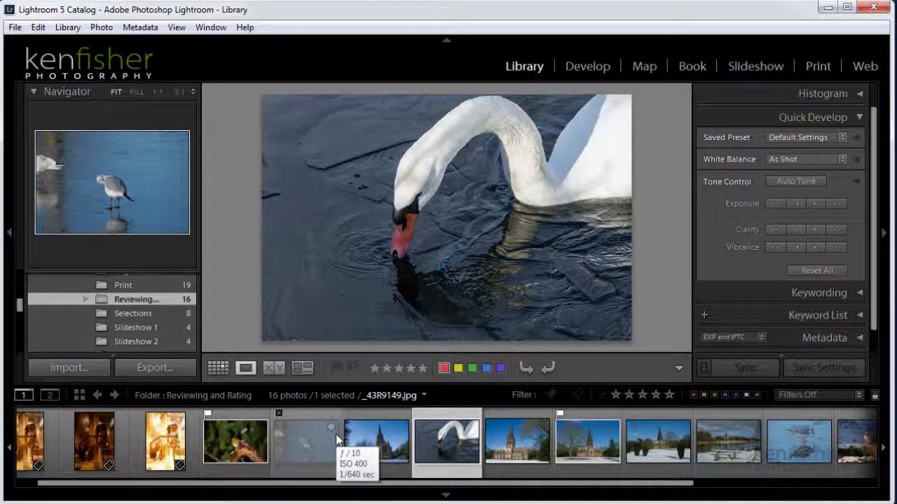
key(p)
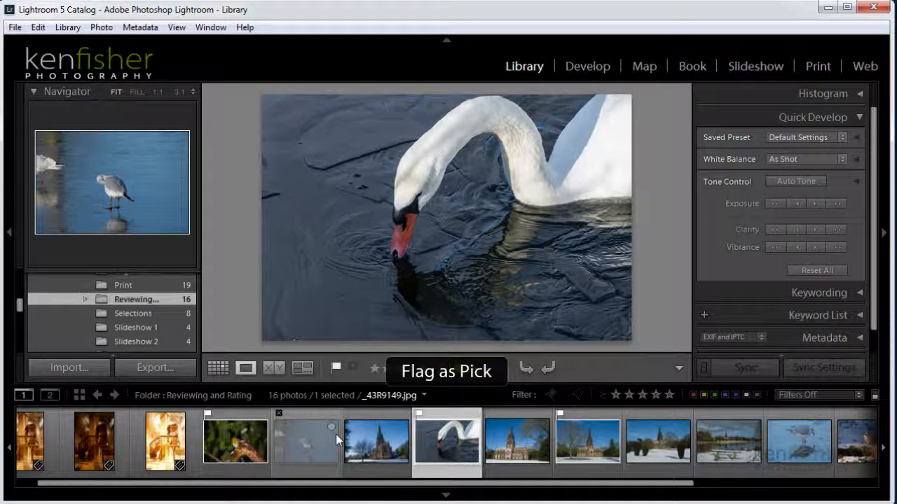
key(Right)
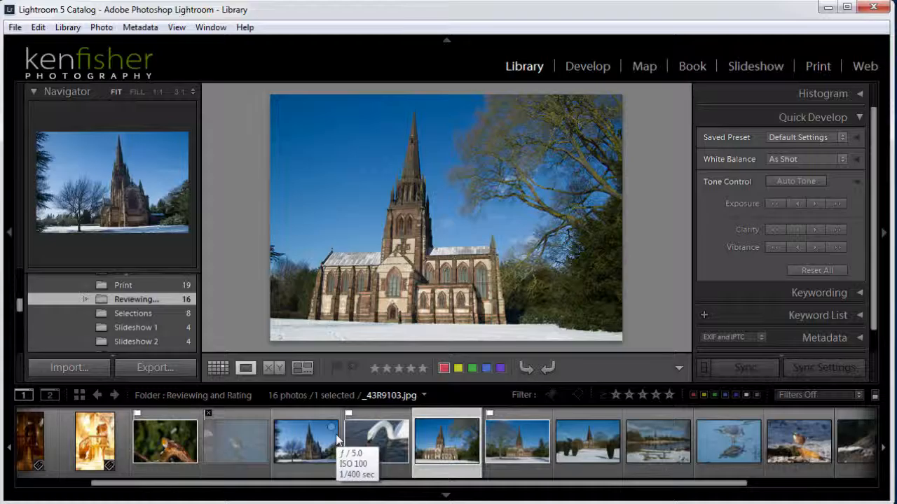
key(u)
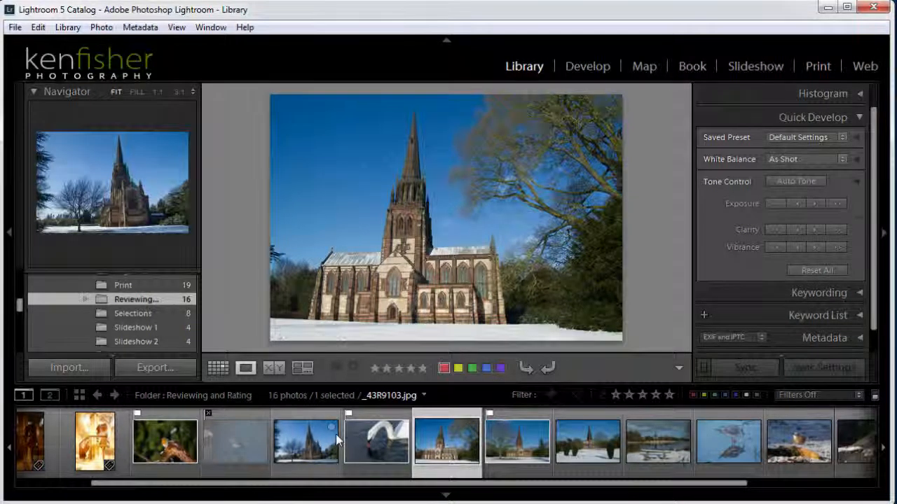
key(Right)
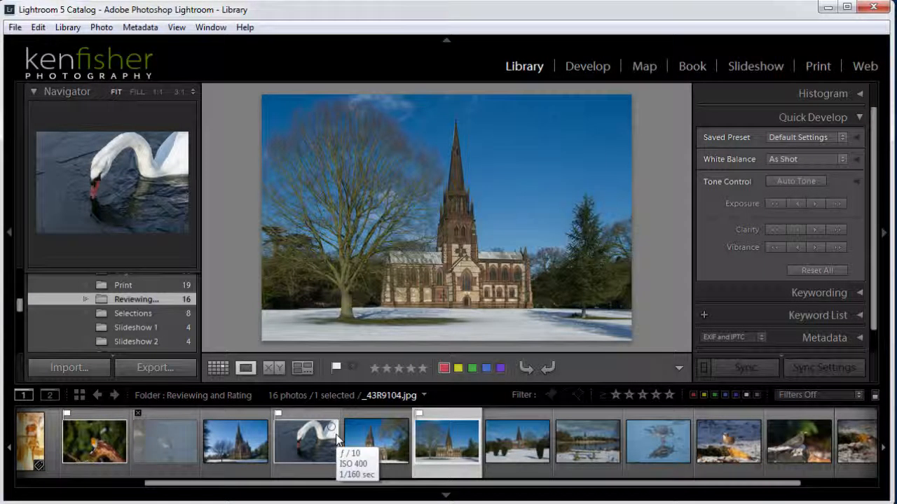
key(Right)
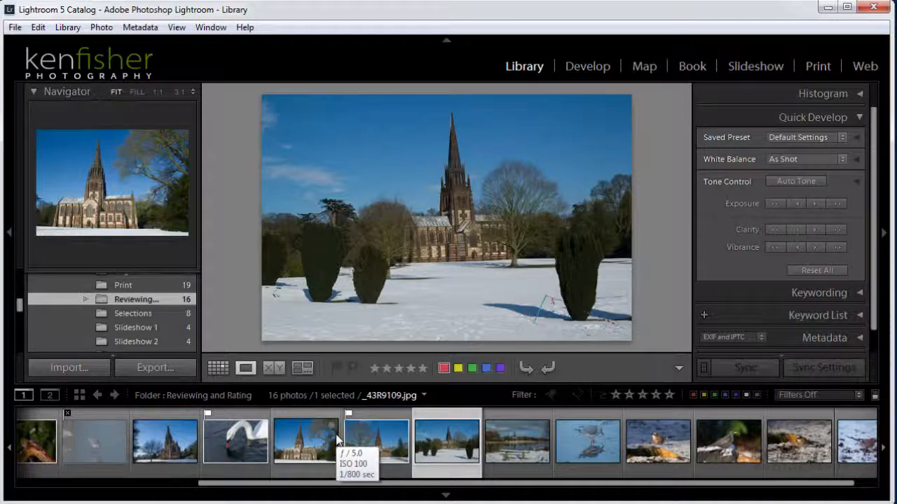
key(Right)
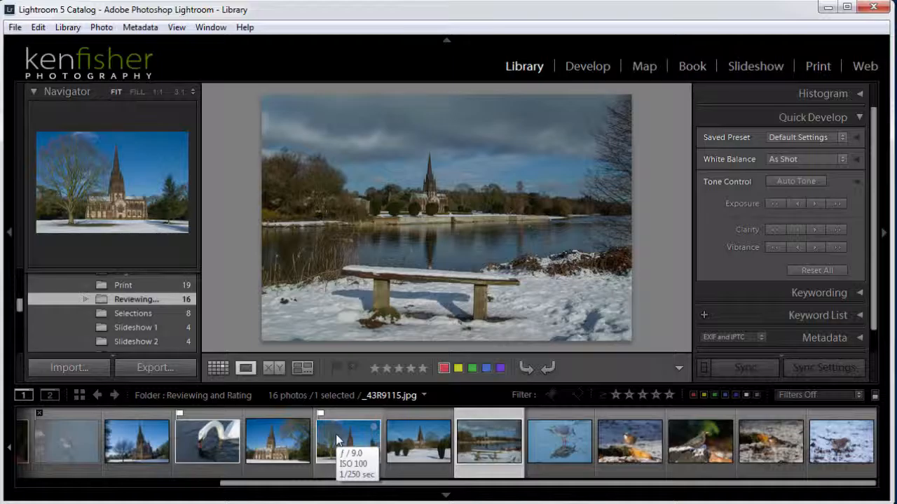
key(p)
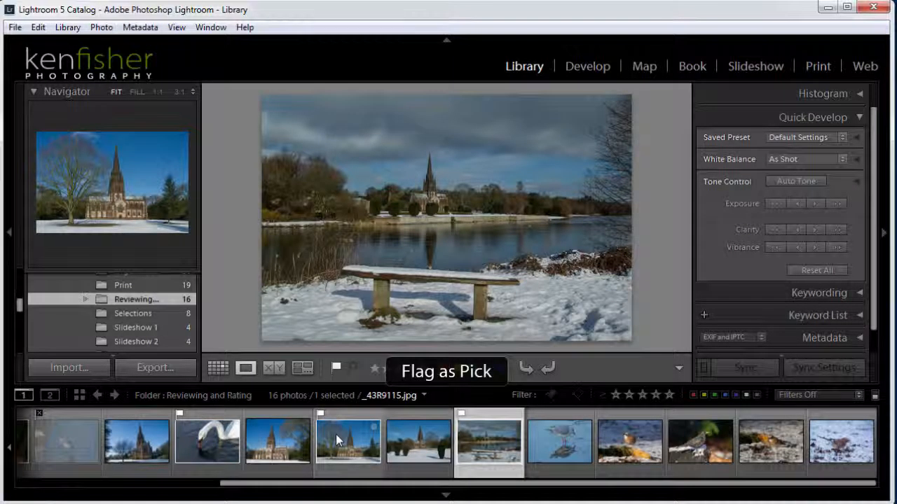
- Pick the jay _43R9165.jpg, reject the blackbird _43R9091.jpg, and advance to _43R9160.jpg
key(Right)
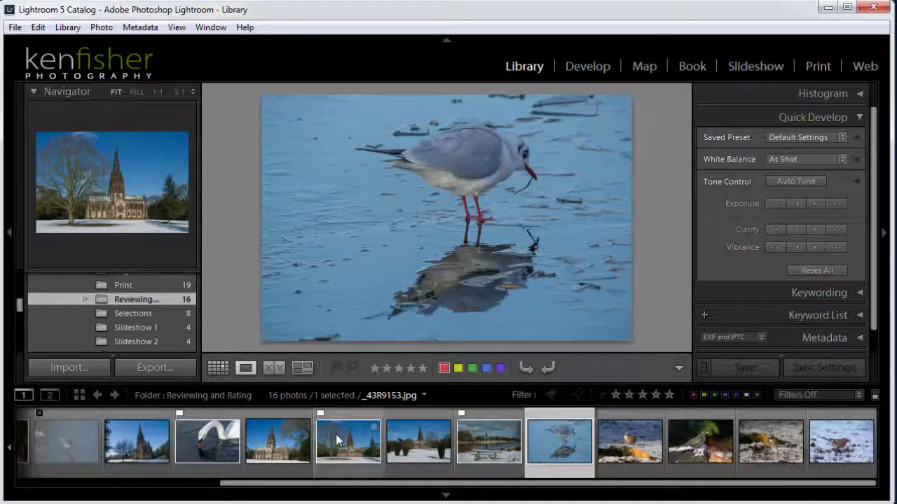
key(Right)
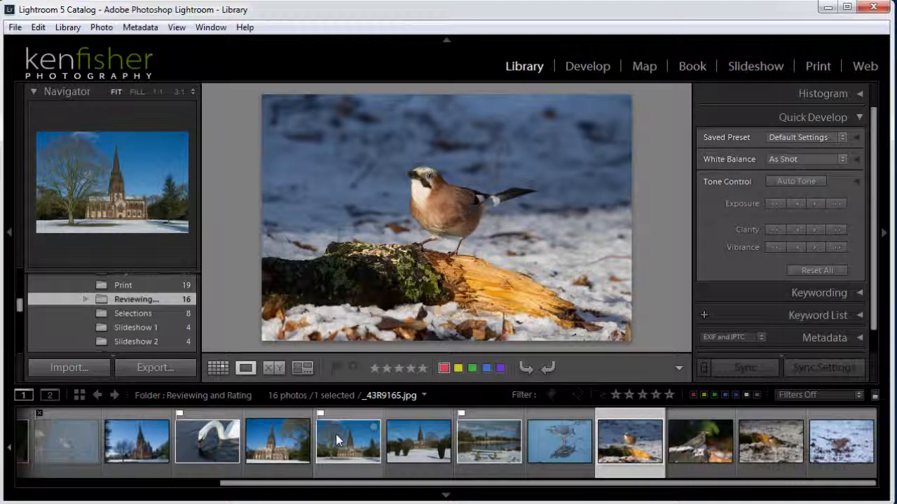
key(p)
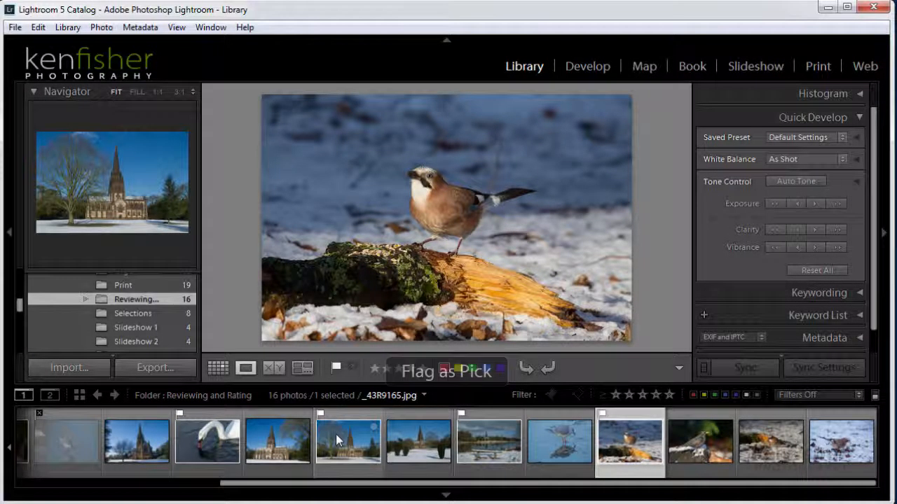
key(Right)
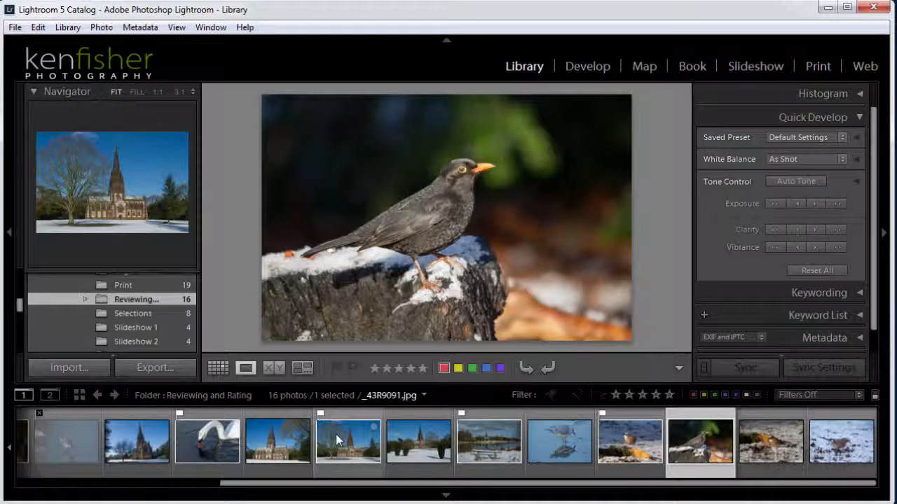
key(x)
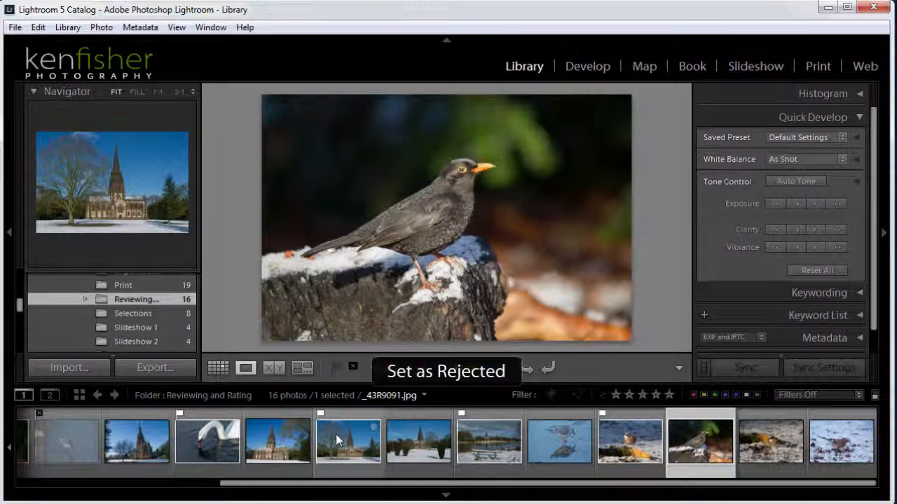
key(Right)
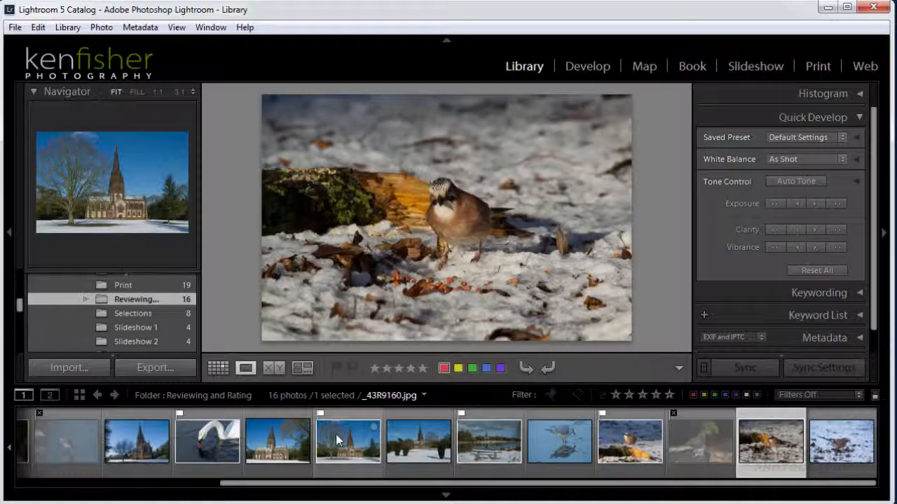
key(Right)
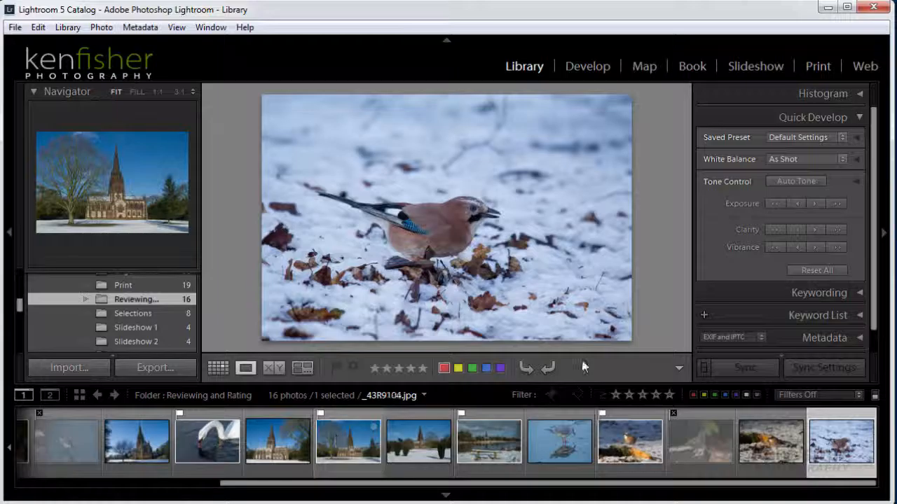
click(105, 31)
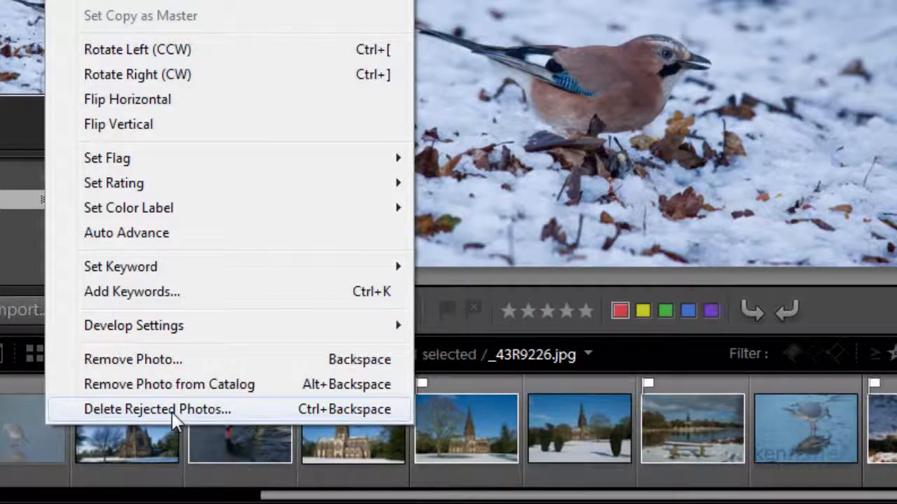
click(174, 412)
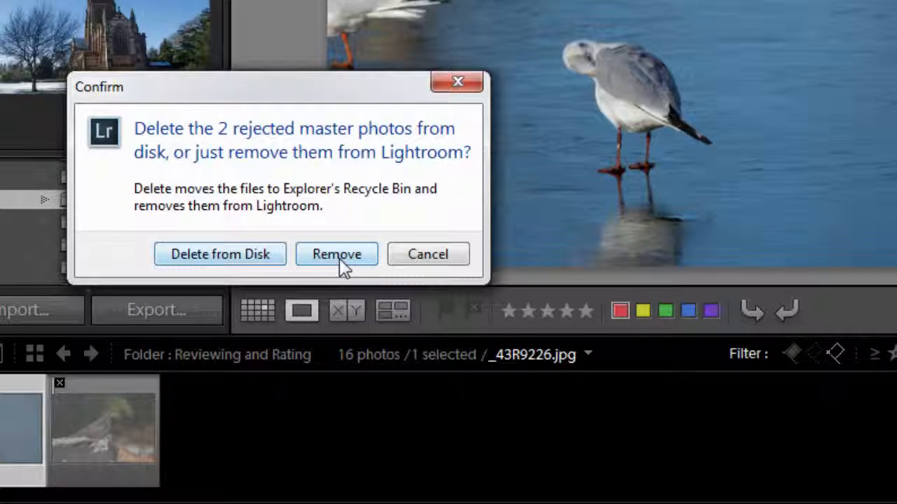
click(430, 252)
key(ctrl+l)
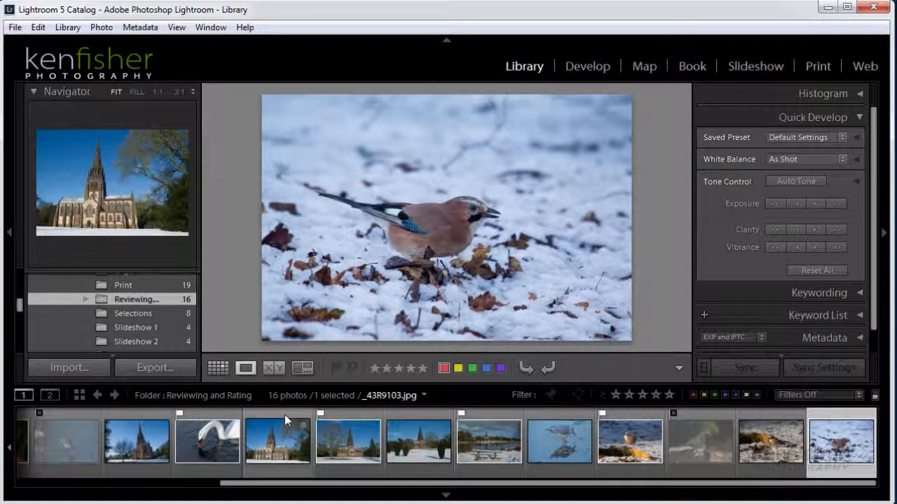
- Select the four filmstrip photos from the church close-up _43R9103.jpg through the lake bench scene
click(272, 452)
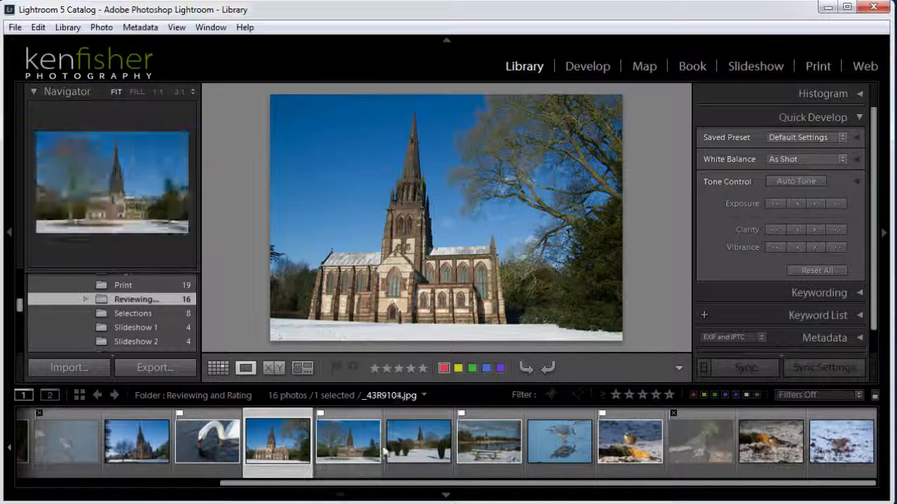
shift+click(494, 456)
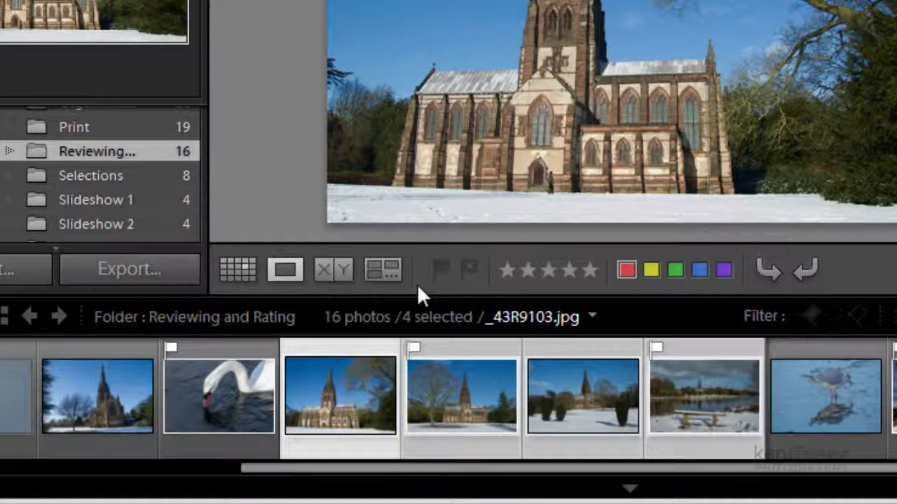
- Lay out the four selected photos side by side in Survey view with N
key(n)
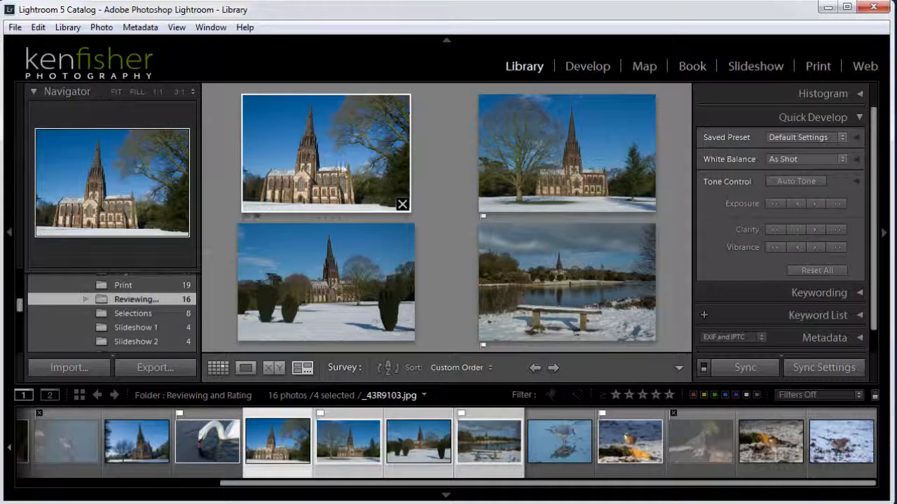
- Drop the church close-up, hedge-lined church and lake bench photos, leaving only _43R9104.jpg
click(402, 204)
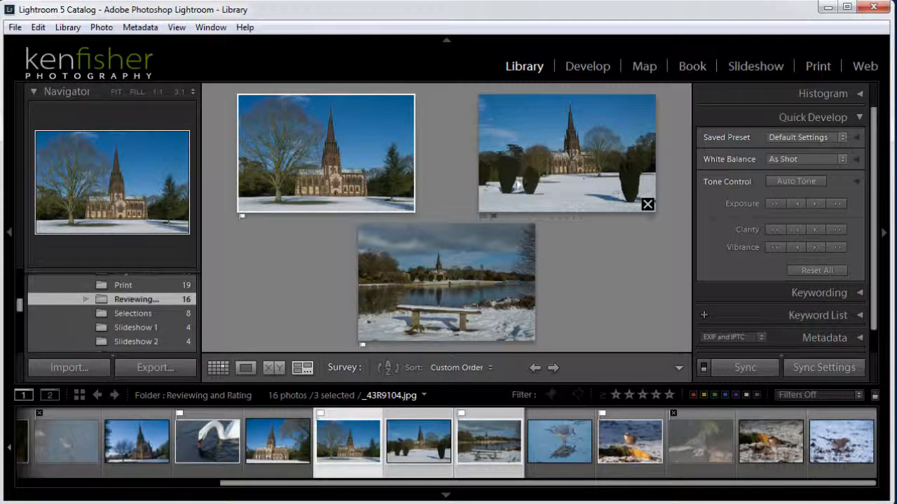
click(647, 204)
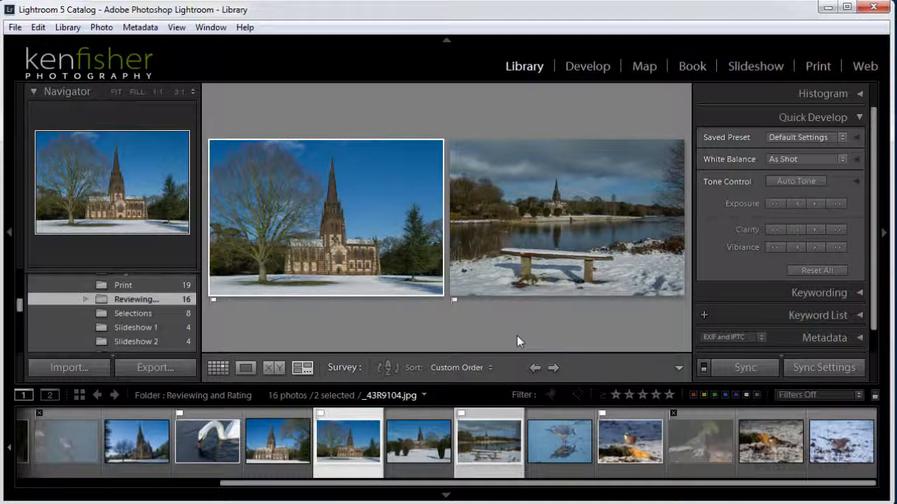
mouse_move(676, 288)
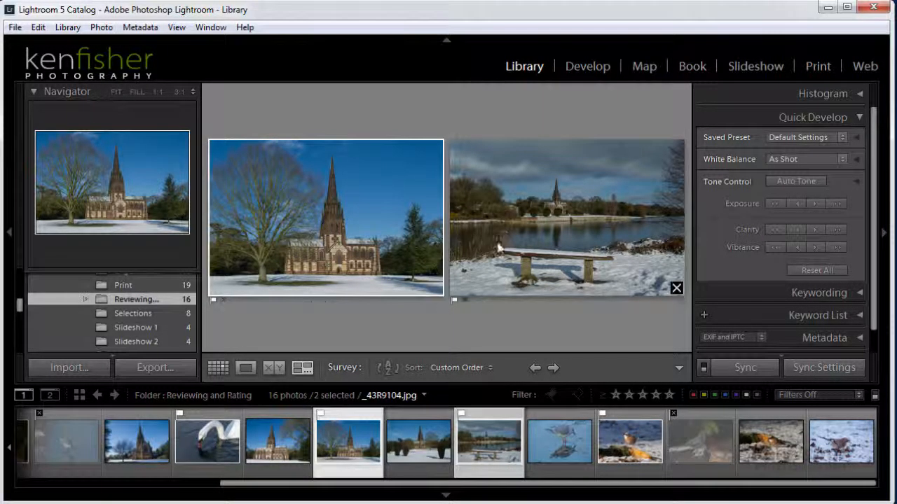
click(675, 289)
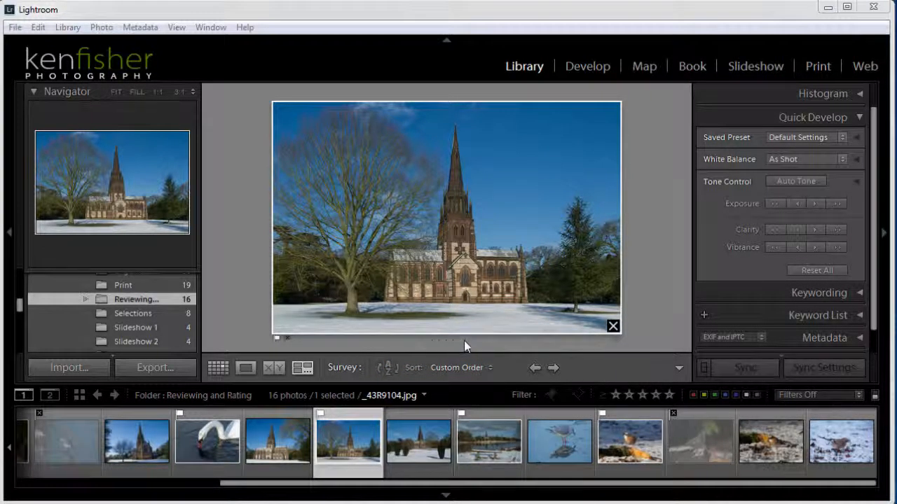
click(515, 27)
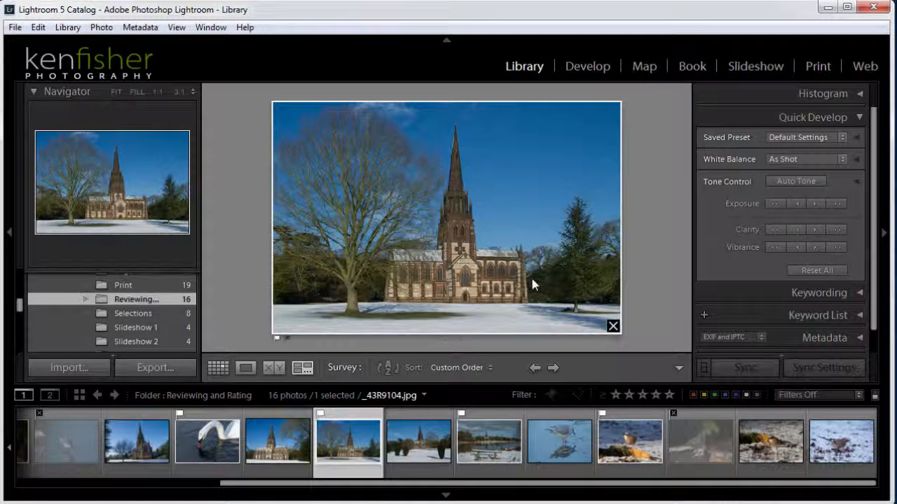
- Rate the church photo _43R9104.jpg five stars in Loupe view, after trying one star and none
key(5)
key(e)
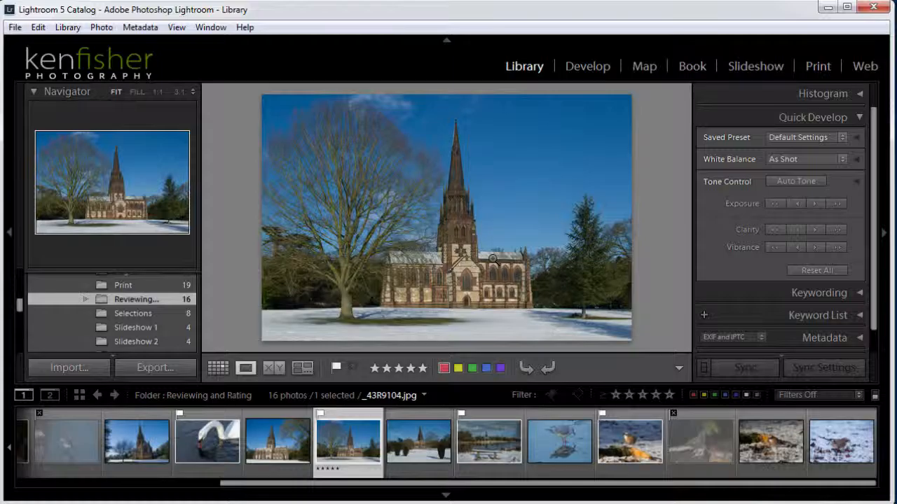
key(1)
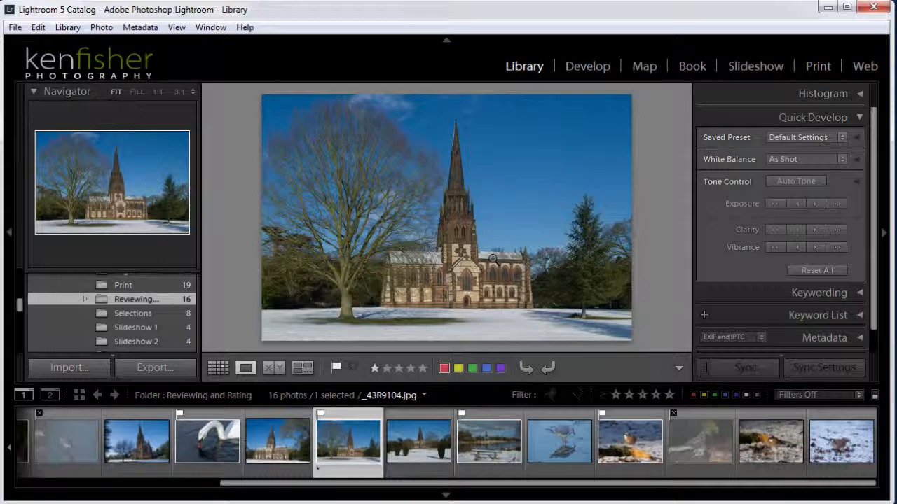
key(0)
key(5)
ctrl+click(560, 442)
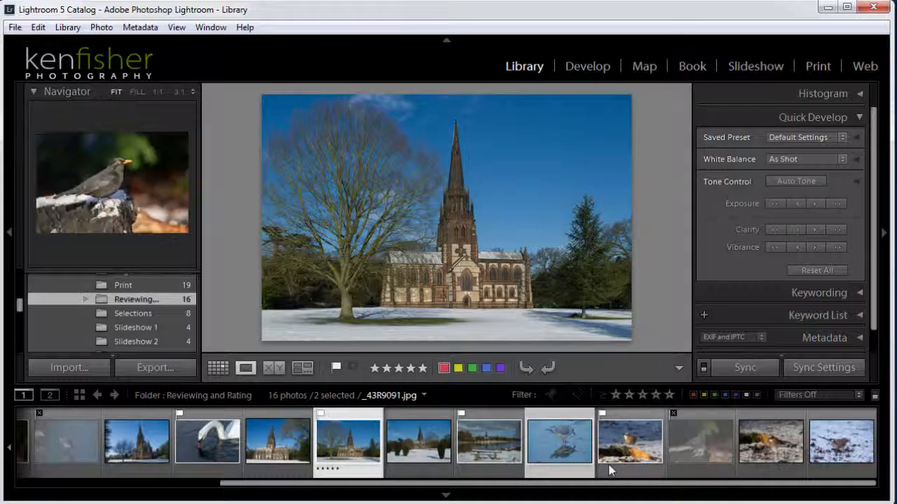
- Select the gull through the last photo and compare the gull against the jay on the log
click(560, 438)
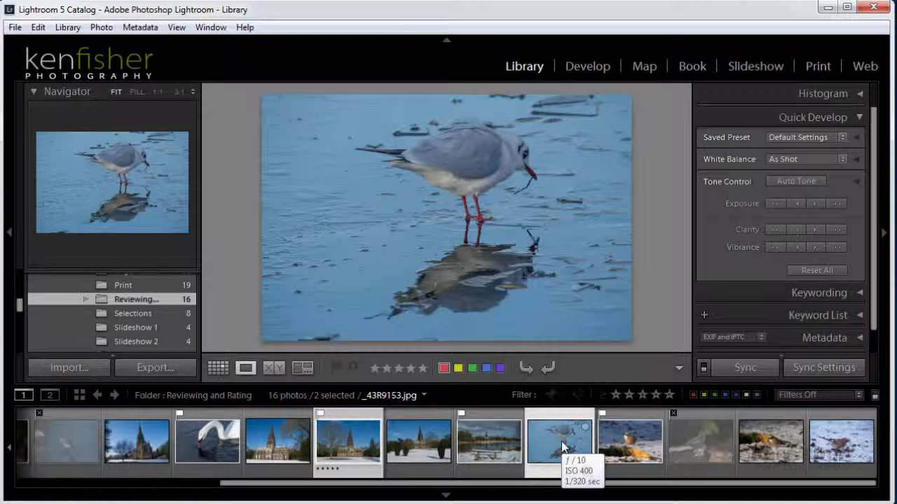
shift+click(854, 447)
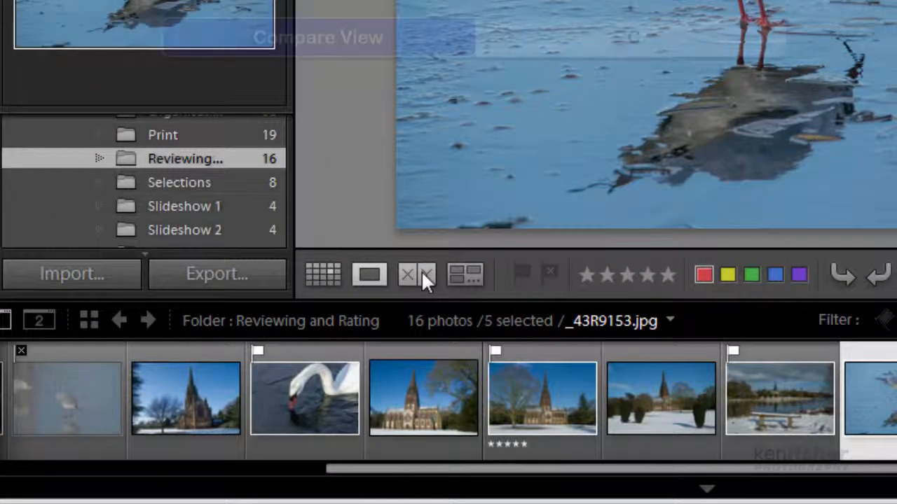
click(421, 270)
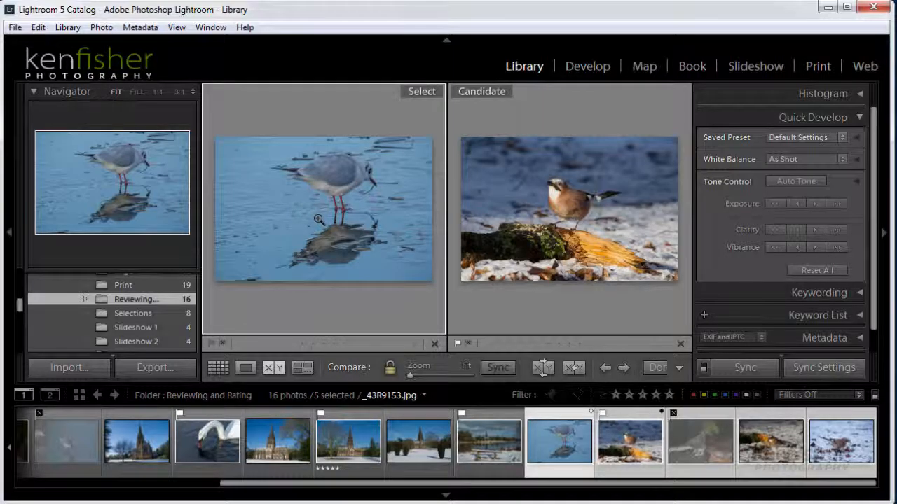
- Hide the side panels and compare the next photos, keeping the snowy jay as the Select photo
key(Tab)
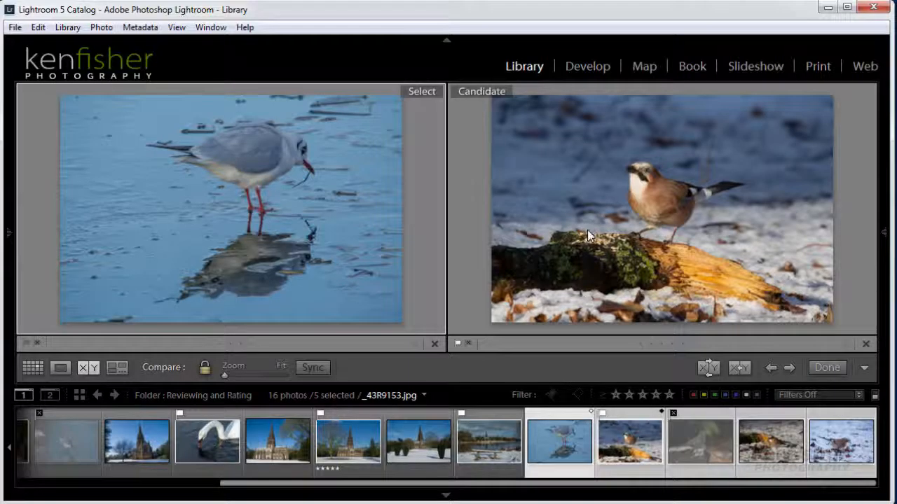
click(740, 371)
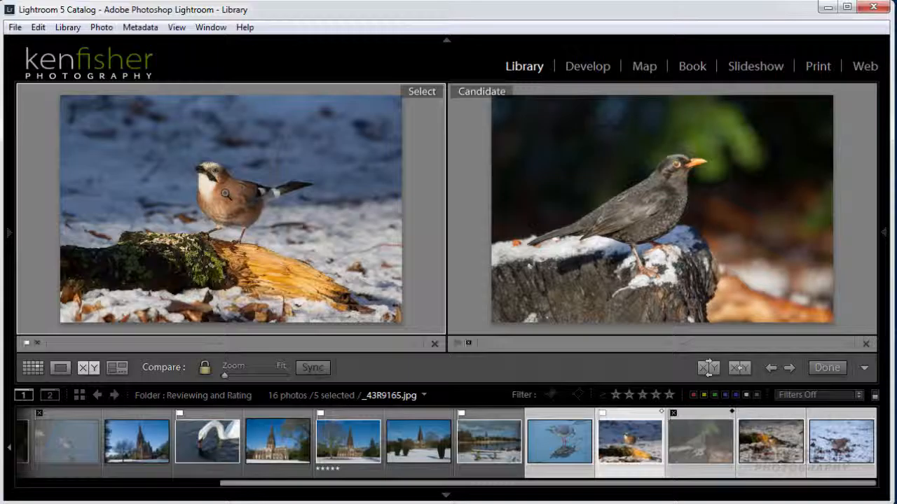
key(Right)
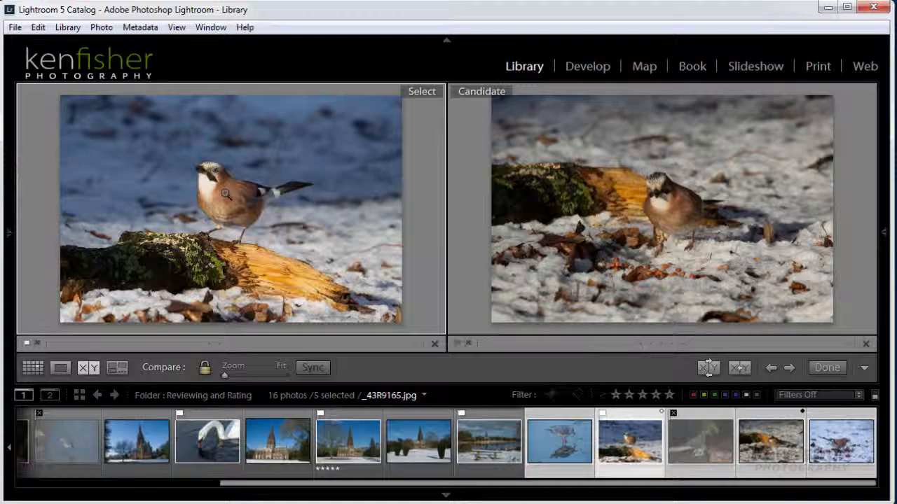
key(Right)
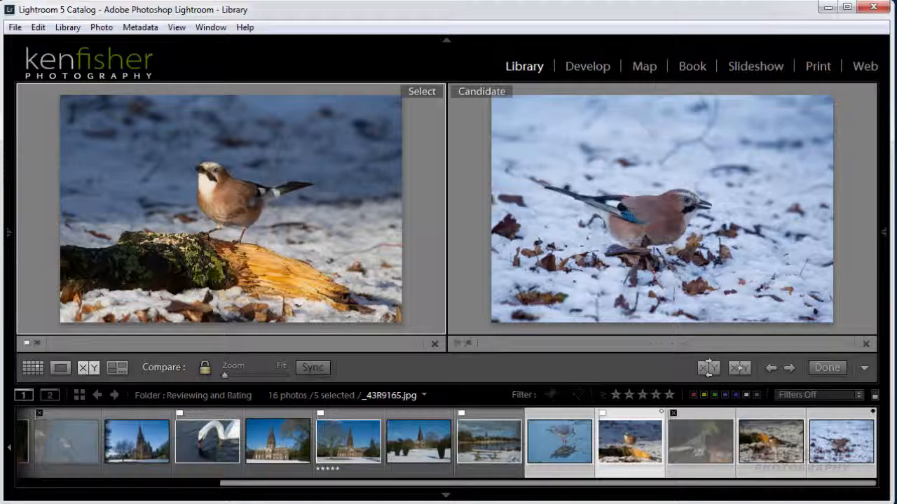
click(742, 370)
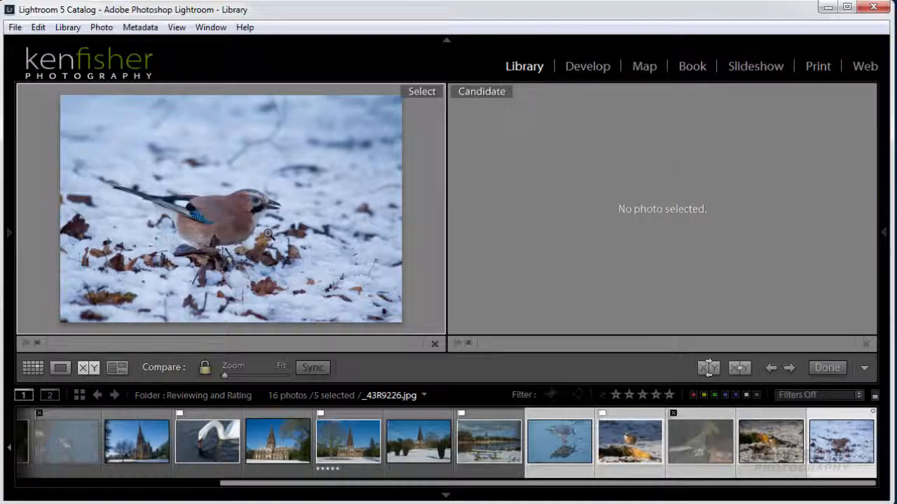
- Flag jay photo _43R9226.jpg as a pick, rate it five stars, and show it alone in Loupe
key(p)
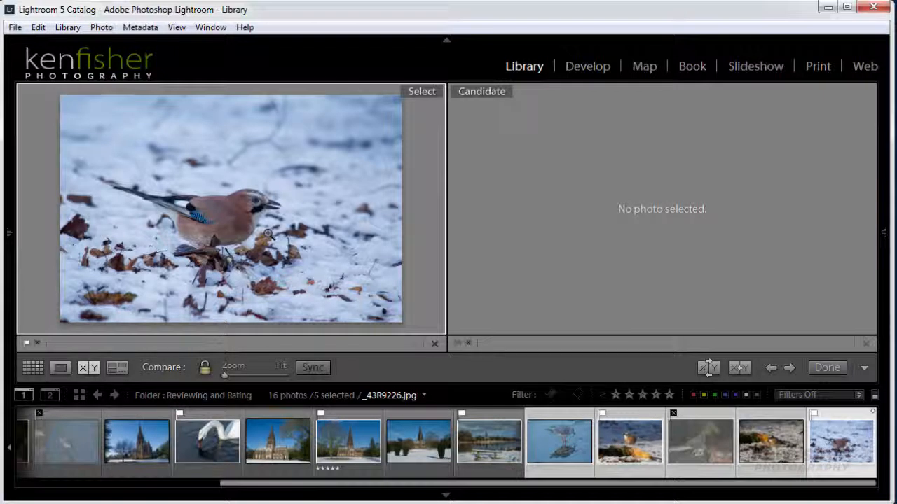
key(5)
key(e)
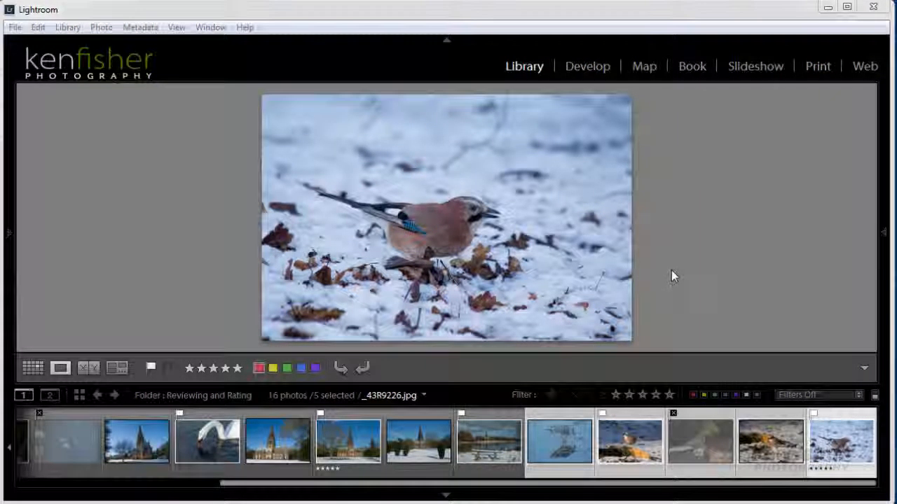
- Return to the 16-photo grid with only the church photo _43R9104.jpg selected
key(g)
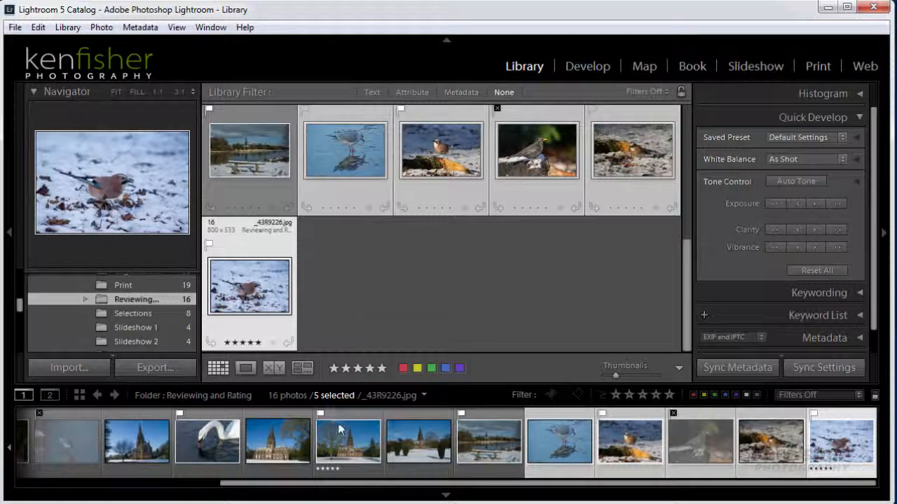
click(341, 444)
click(341, 445)
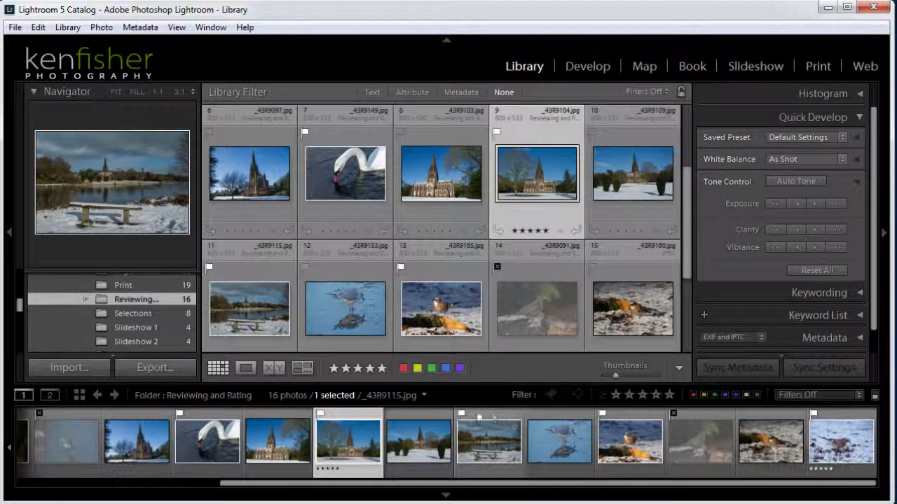
- Give cathedral photos _MG_0197, _MG_0198 and _MG_0199 a red label, then select the robin photo alone
drag(472, 488, 257, 486)
click(49, 443)
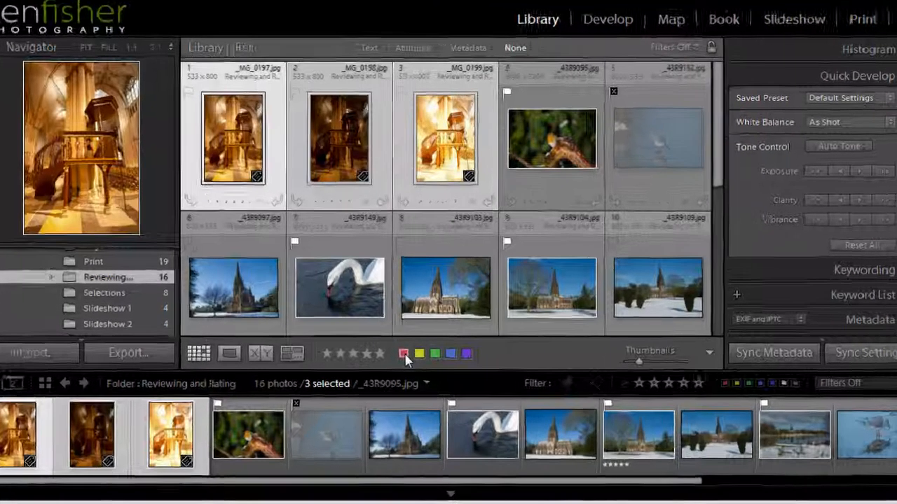
click(404, 353)
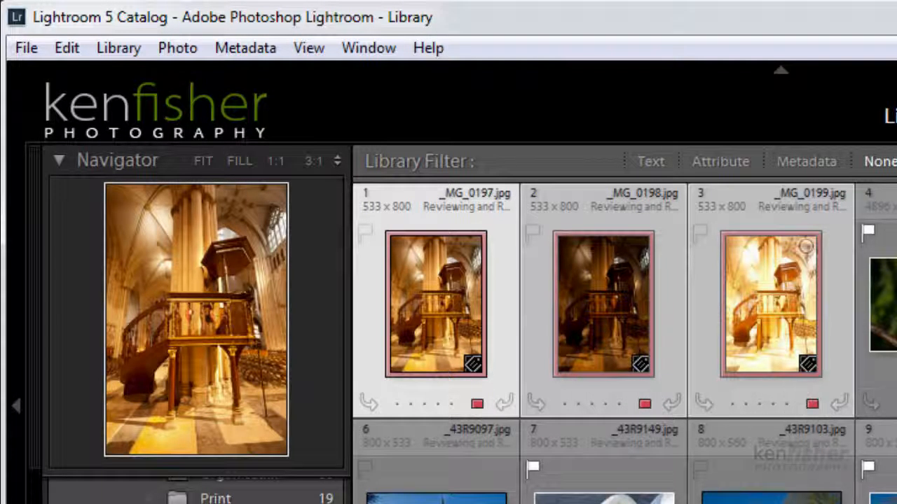
click(889, 305)
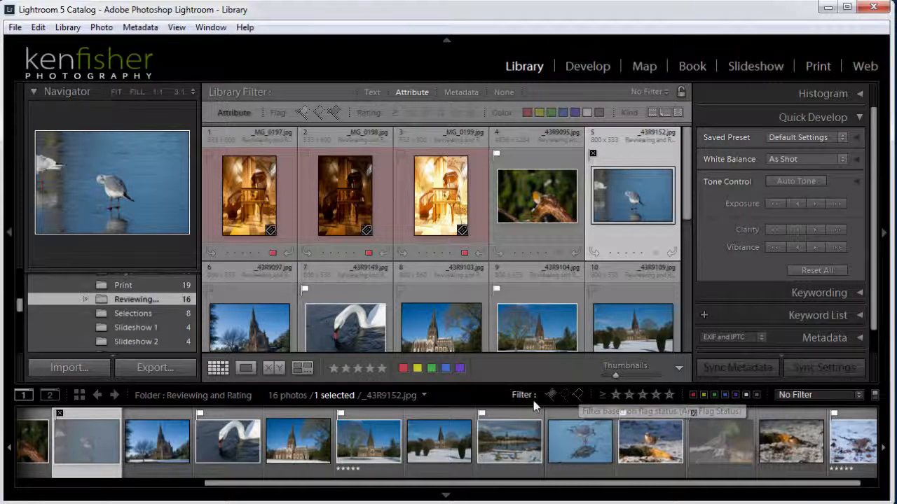
click(577, 395)
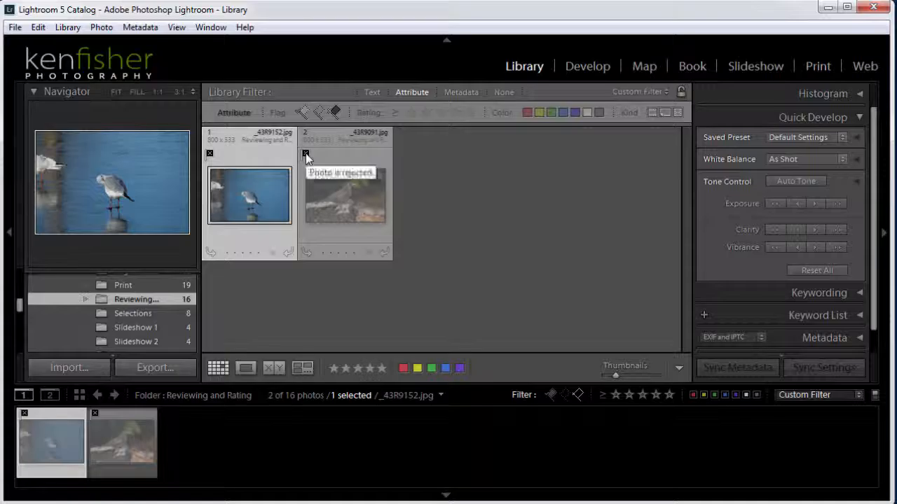
click(577, 397)
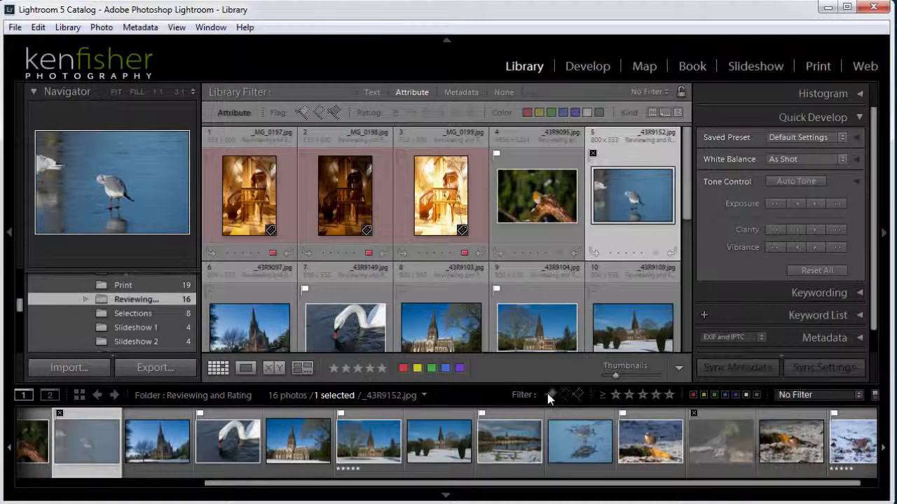
click(551, 395)
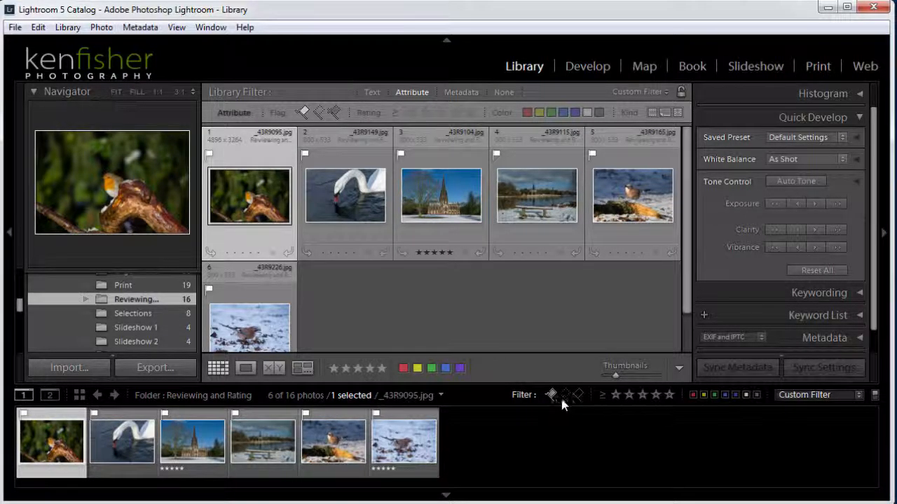
click(578, 395)
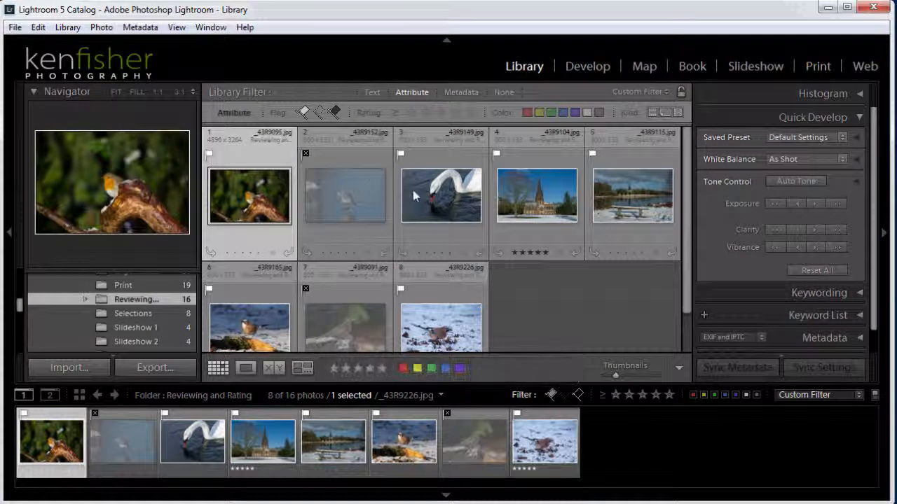
click(578, 395)
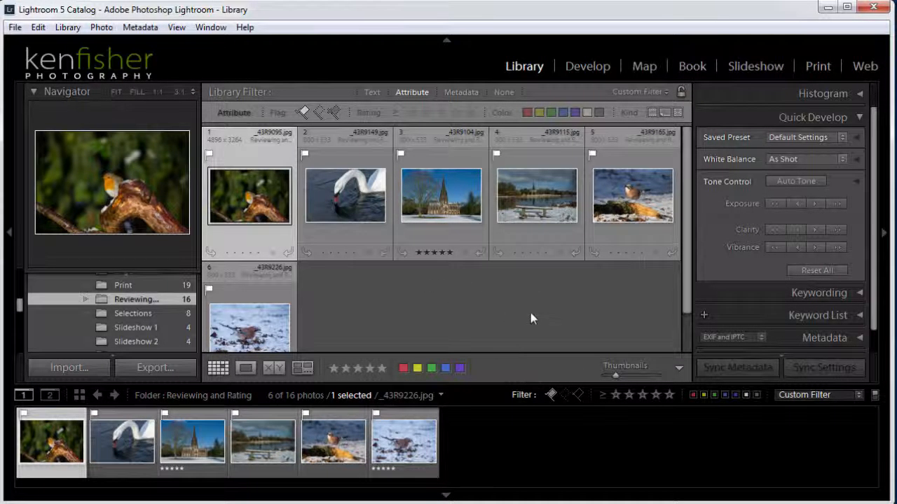
click(551, 395)
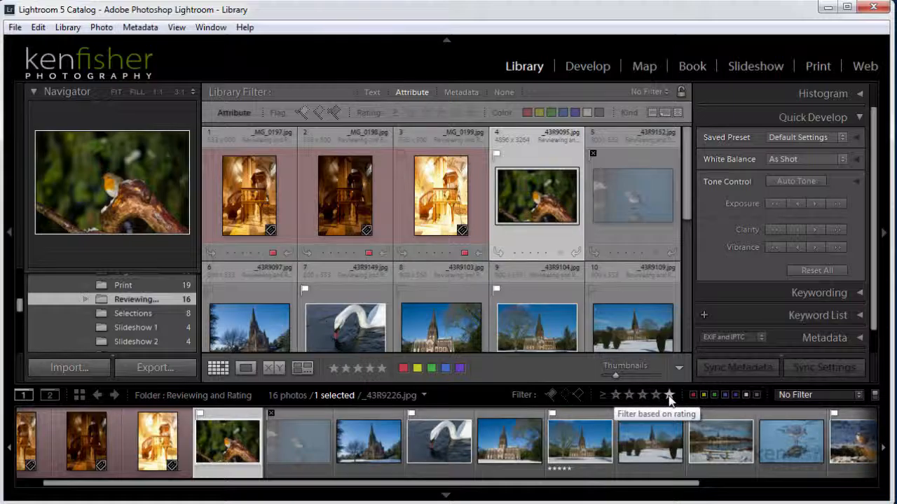
- Set the filmstrip rating filter to 'Rating is equal to' and zero stars, showing 14 of 16 photos
click(669, 395)
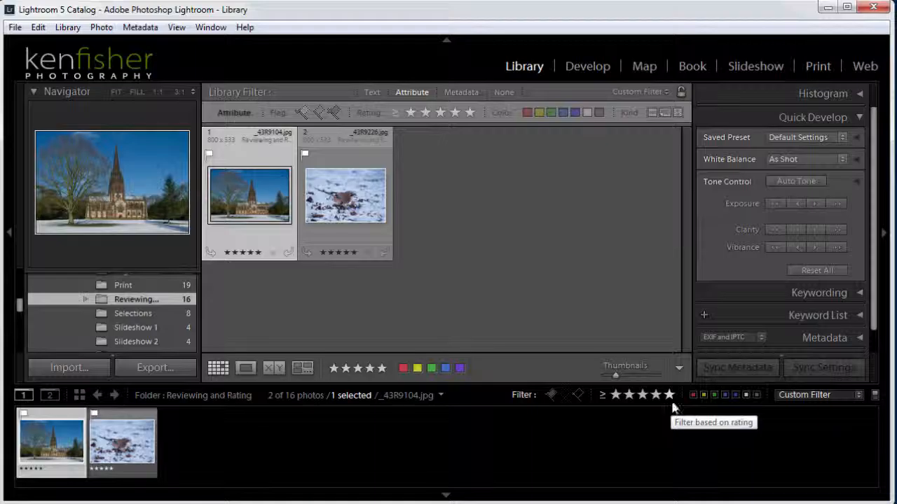
click(603, 397)
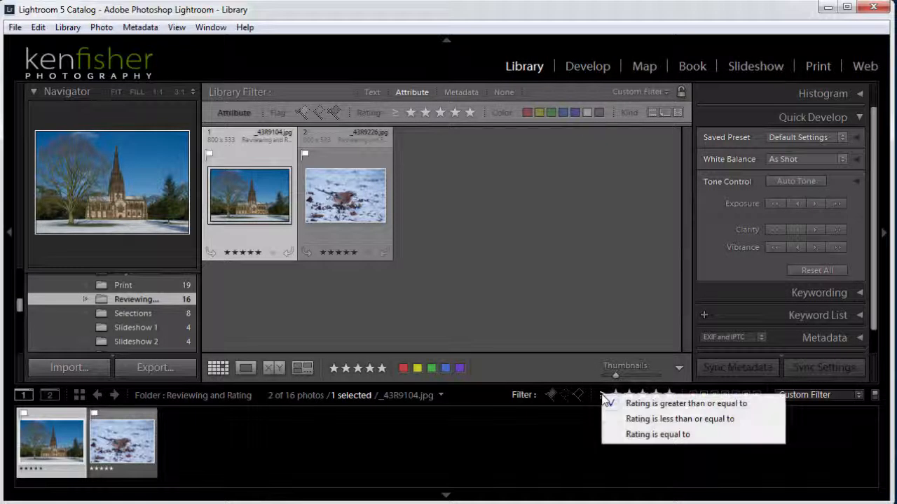
click(666, 436)
key(5)
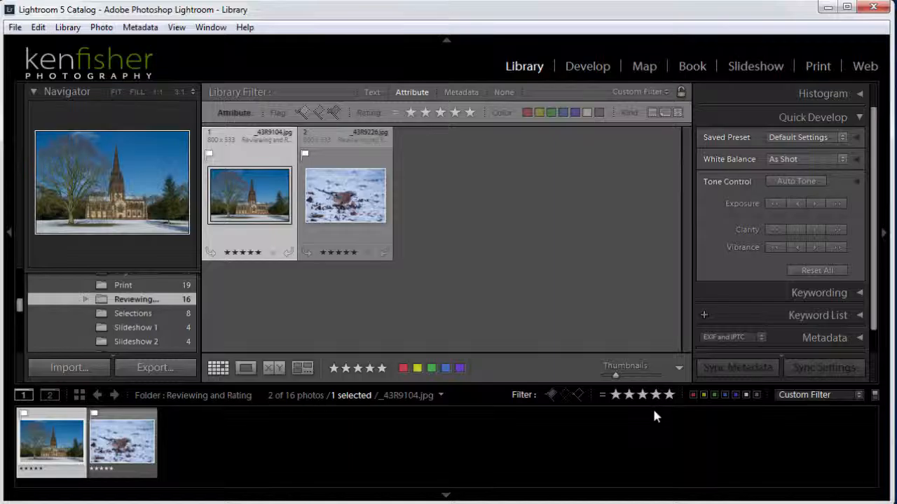
click(616, 395)
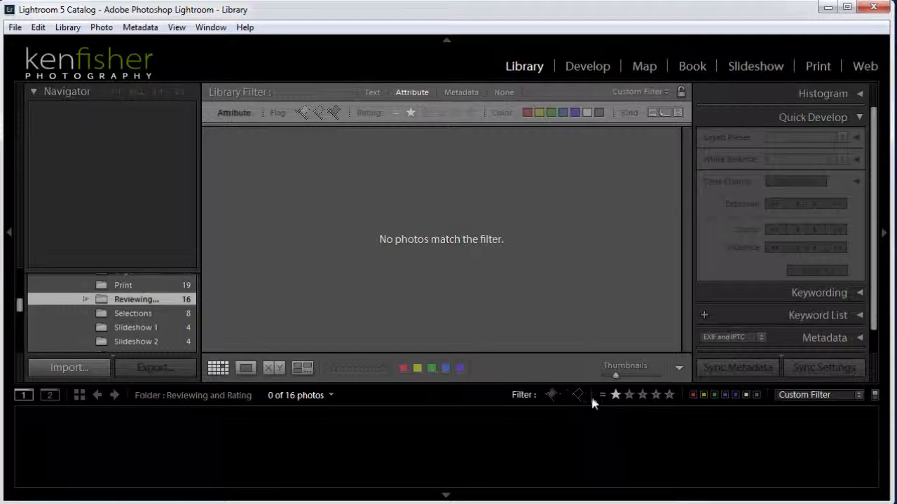
click(617, 396)
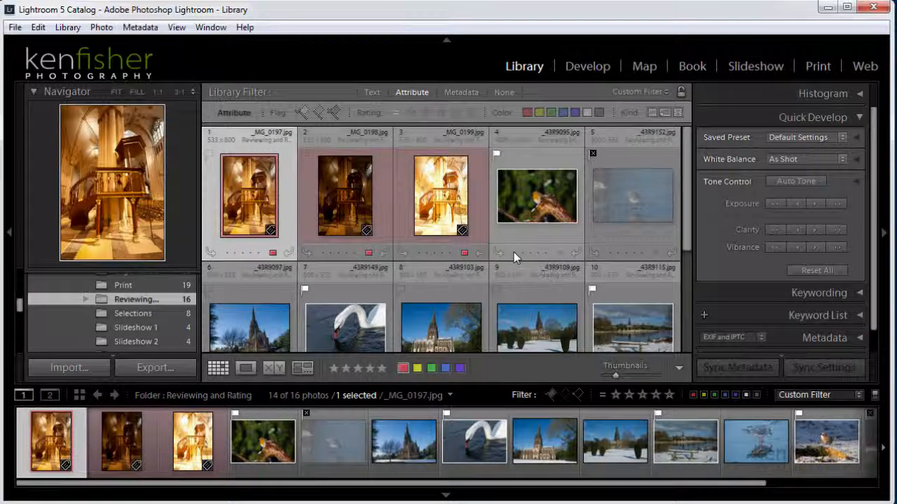
- Rate robin photo _43R9095.jpg one star, leaving 13 of 16 photos in the unrated filter
click(531, 254)
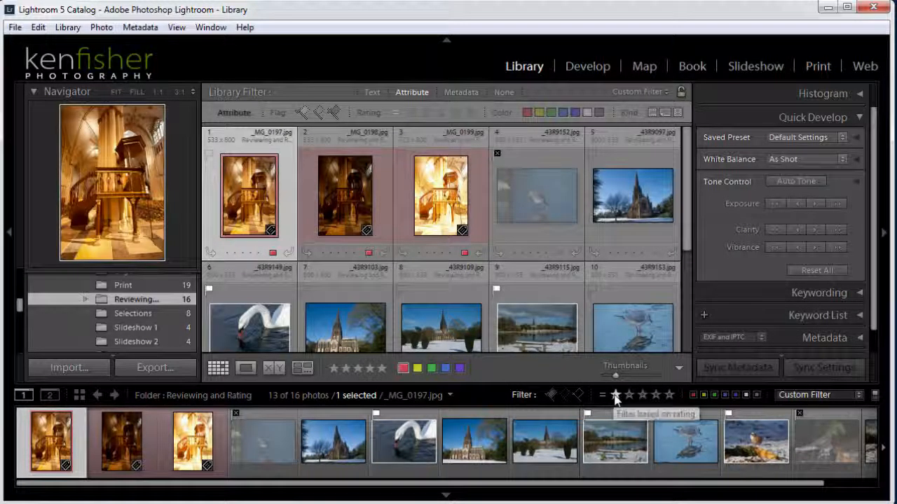
click(617, 396)
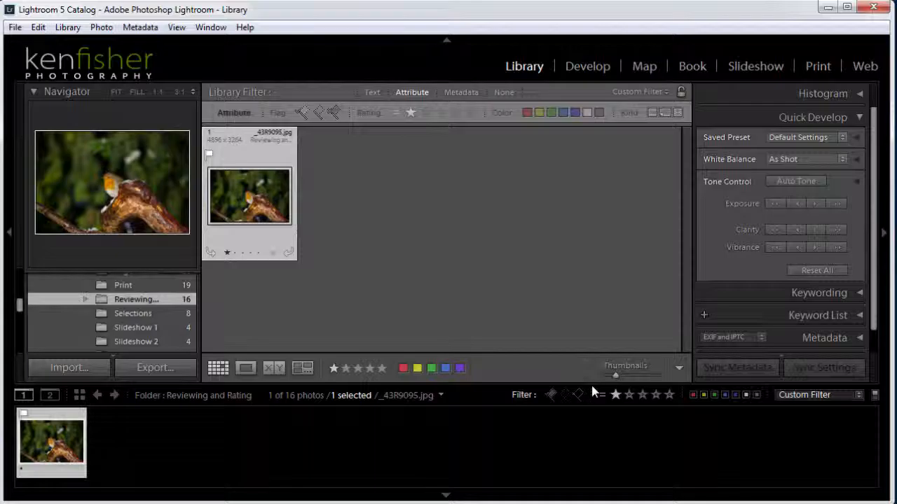
click(616, 394)
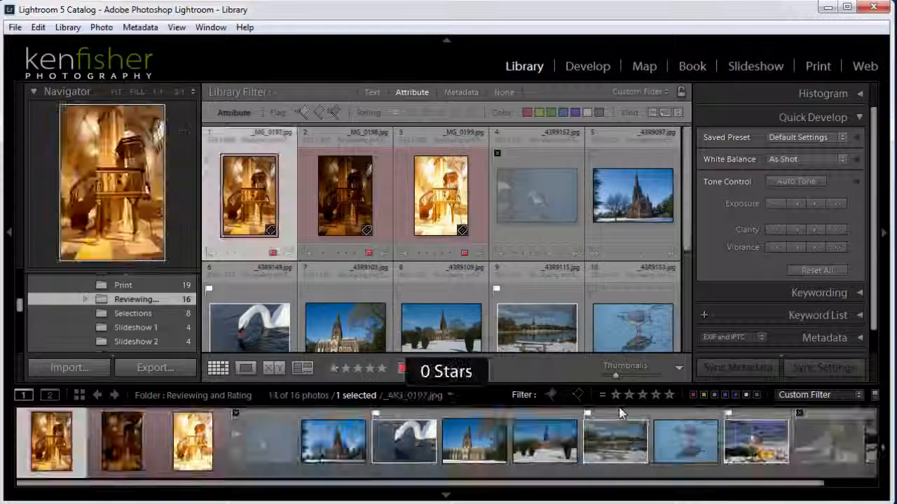
click(693, 396)
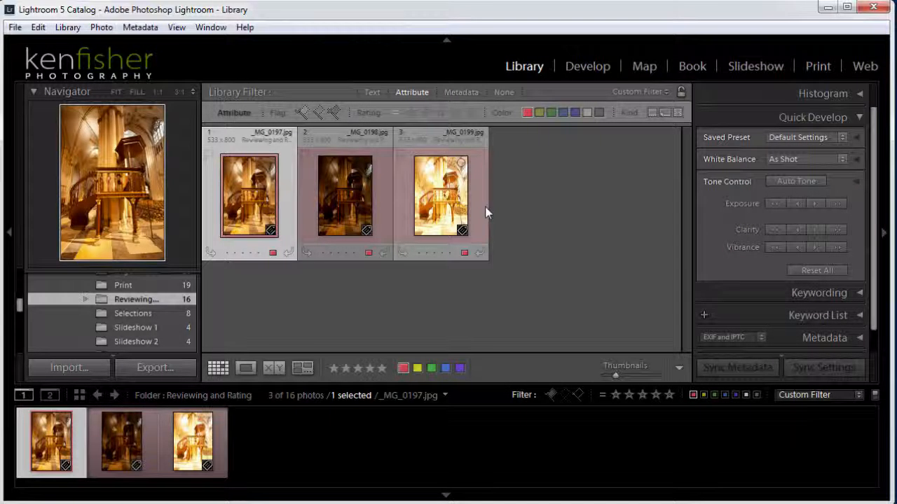
click(693, 395)
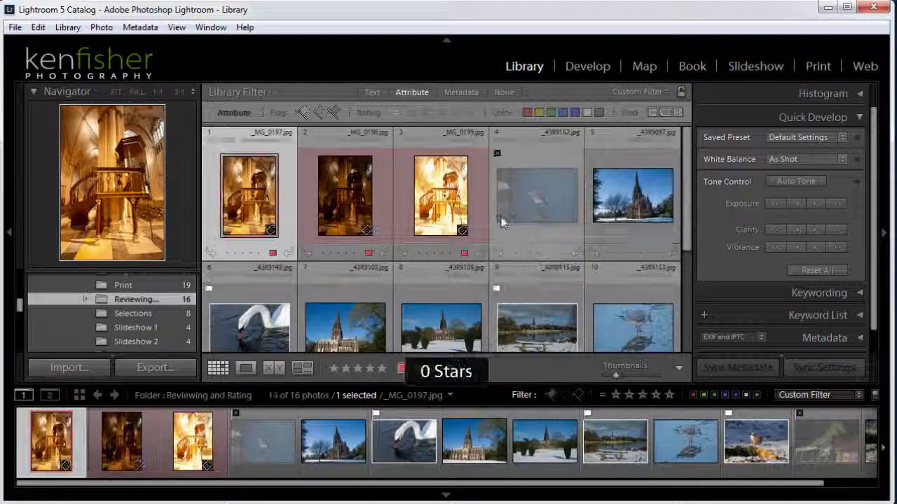